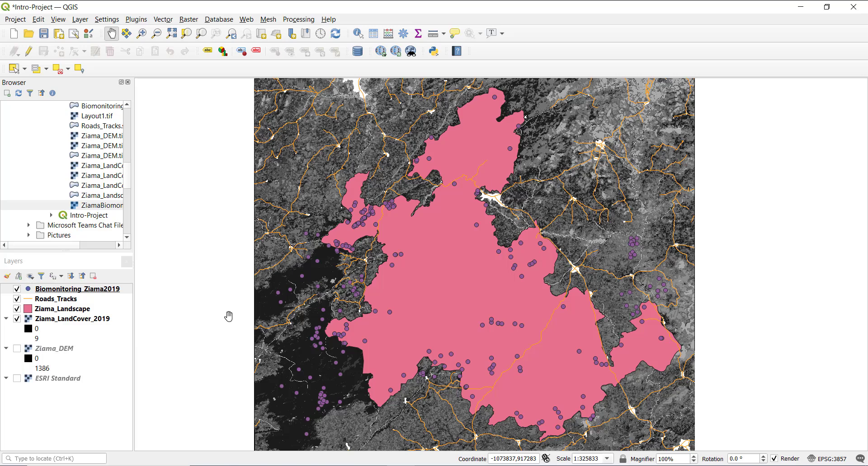
Step: Rename the Biomonitoring_Ziama2019 layer to "Biomonitoring points" in its layer properties
{"action": "left_click", "coordinate": [120, 290]}
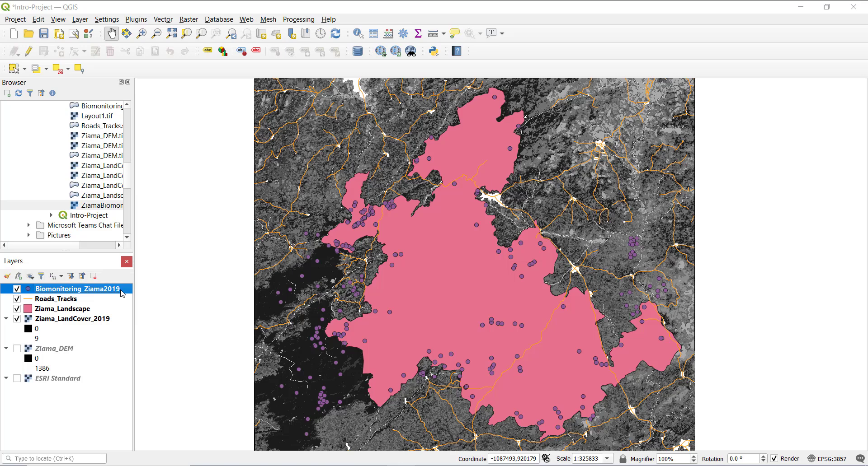
{"action": "right_click", "coordinate": [122, 294]}
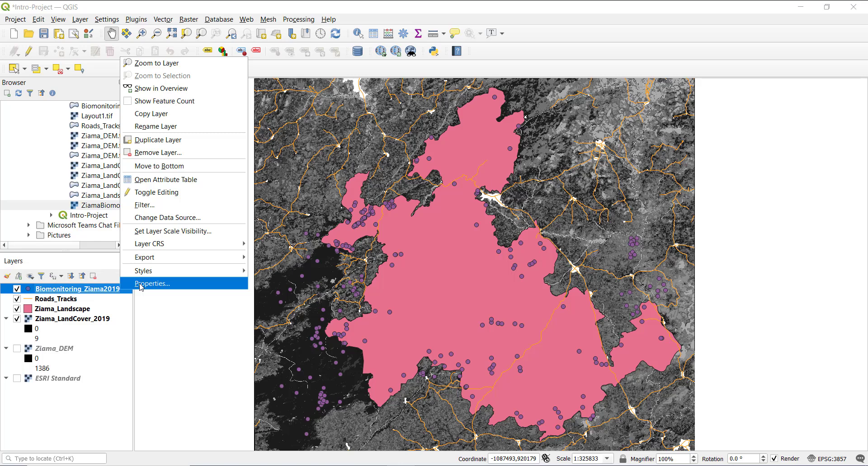
{"action": "left_click", "coordinate": [142, 285]}
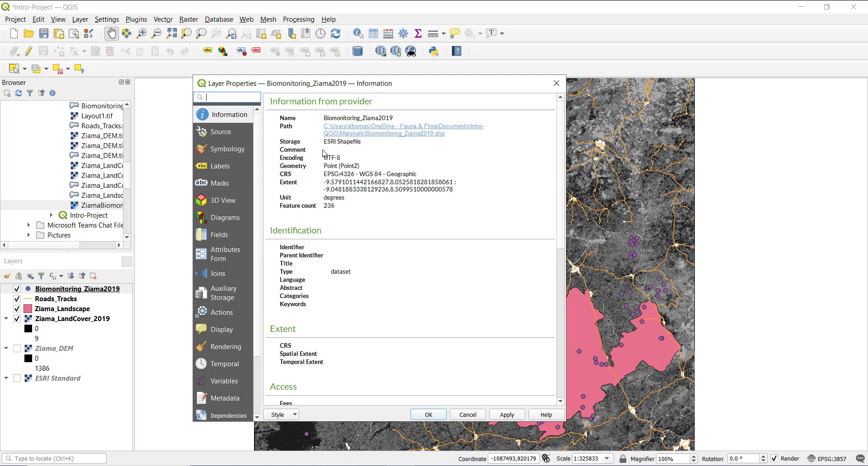
{"action": "left_click", "coordinate": [228, 132]}
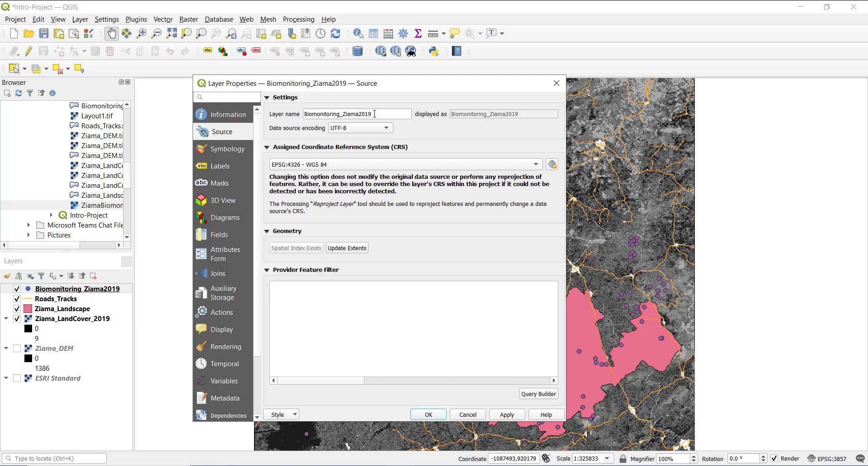
{"action": "left_click_drag", "start_coordinate": [375, 114], "coordinate": [341, 114]}
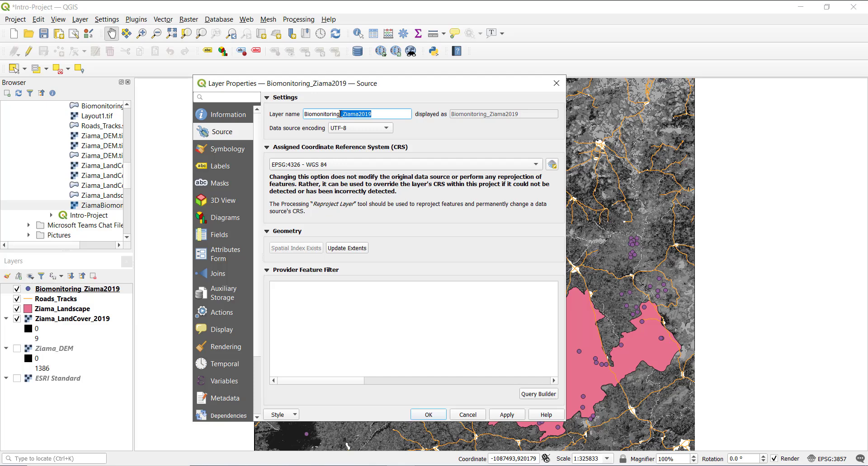
{"action": "key", "text": "BackSpace"}
{"action": "type", "text": "points"}
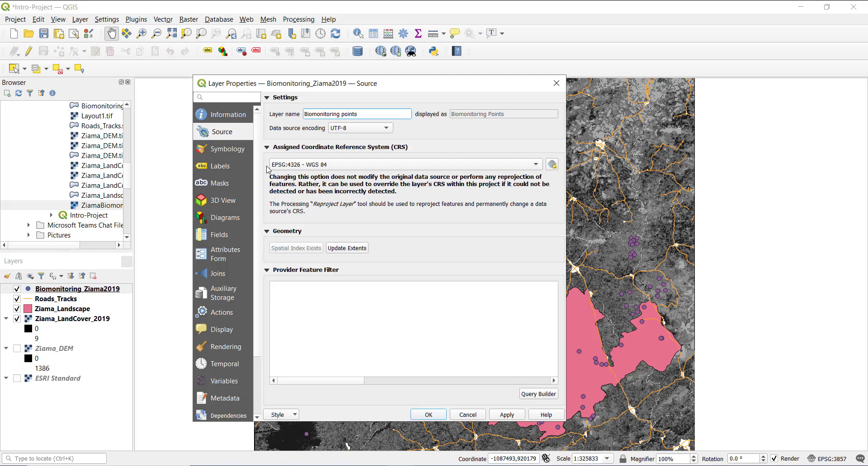
{"action": "mouse_move", "coordinate": [337, 165]}
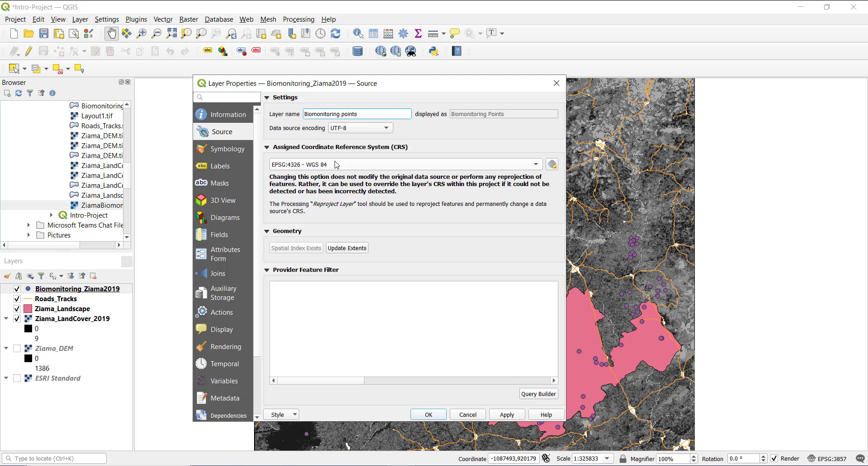
{"action": "left_click", "coordinate": [336, 164]}
{"action": "left_click", "coordinate": [273, 153]}
Step: Examine the layer's metadata sections for categories, keywords, access, extent, contact, links and history
{"action": "left_click", "coordinate": [221, 400]}
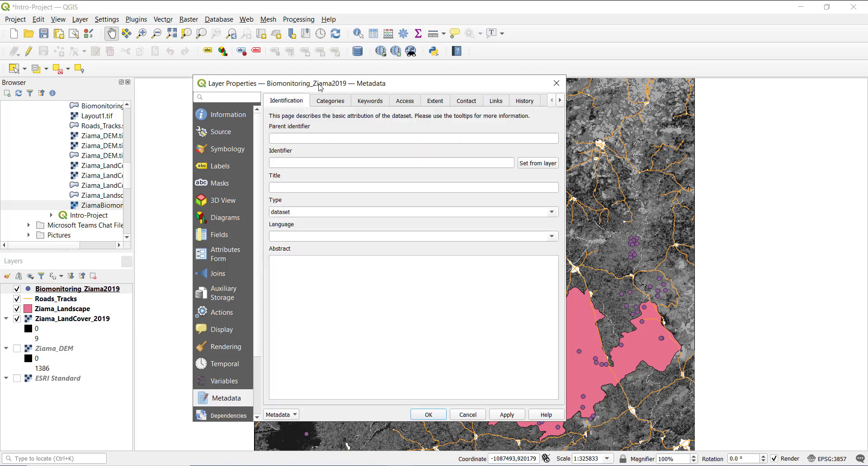
{"action": "left_click", "coordinate": [322, 102]}
{"action": "left_click", "coordinate": [368, 101]}
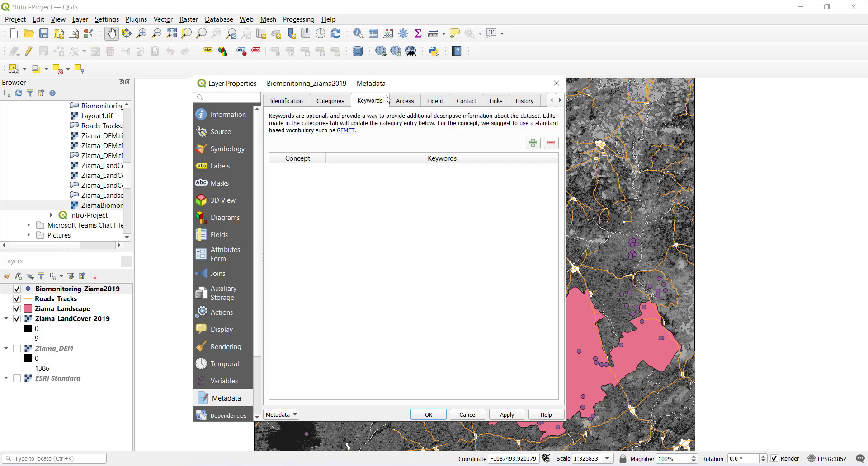
{"action": "left_click", "coordinate": [404, 105]}
{"action": "left_click", "coordinate": [443, 105]}
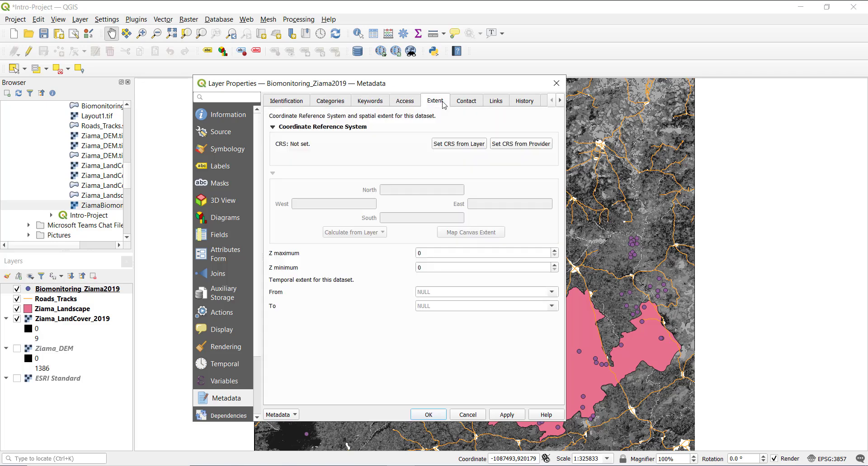
{"action": "left_click", "coordinate": [466, 103]}
{"action": "left_click", "coordinate": [504, 103]}
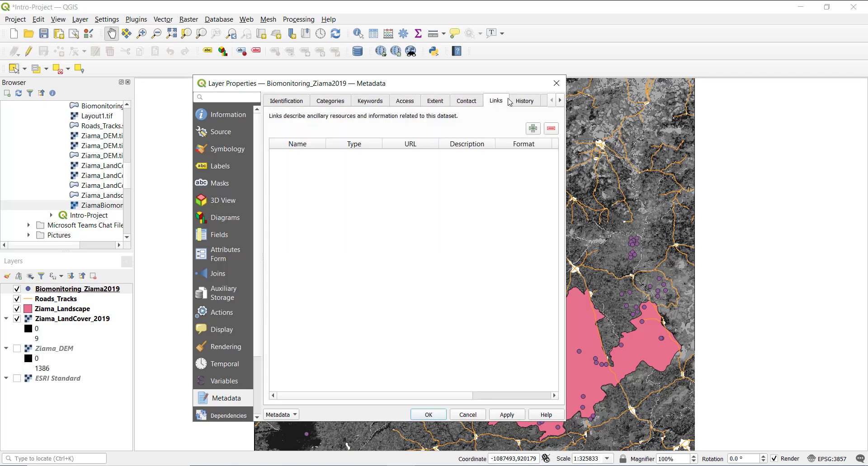
{"action": "left_click", "coordinate": [519, 103]}
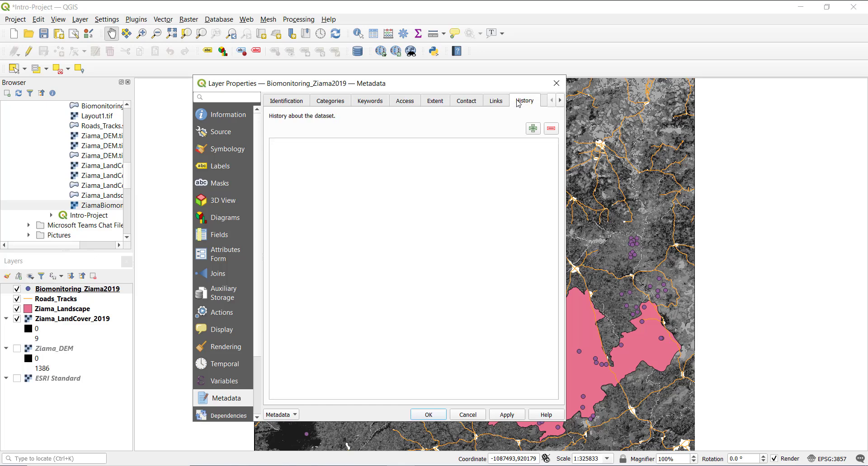
Step: Set the title in the layer's identification metadata to "Biomonitoring points"
{"action": "left_click", "coordinate": [278, 103]}
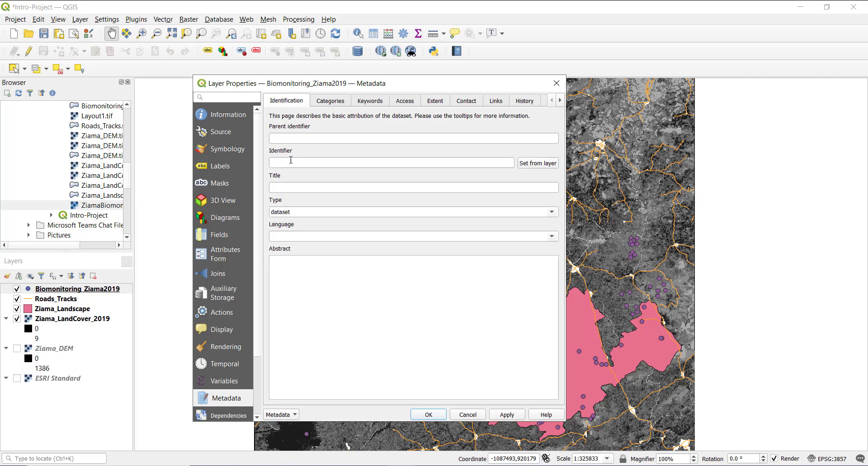
{"action": "left_click", "coordinate": [295, 187]}
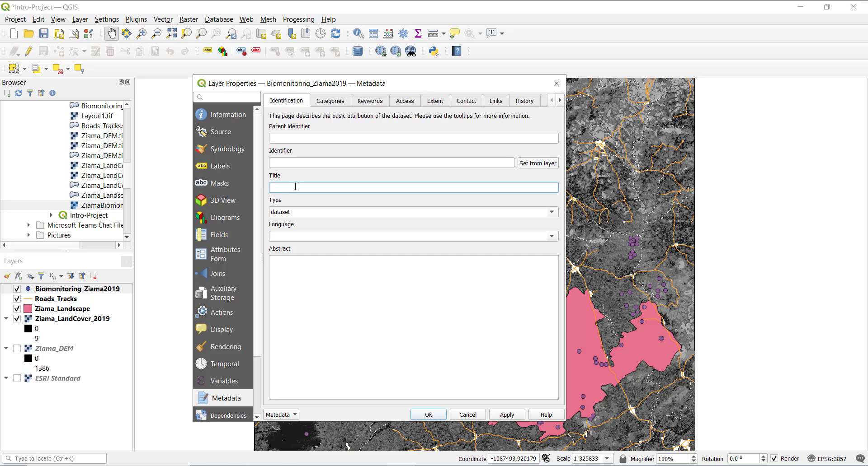
{"action": "type", "text": "Biomonitoring points"}
Step: Begin the metadata abstract with "Locations of biomonitoring points of species within and nearby the Ziama Protected Area."
{"action": "left_click", "coordinate": [324, 282]}
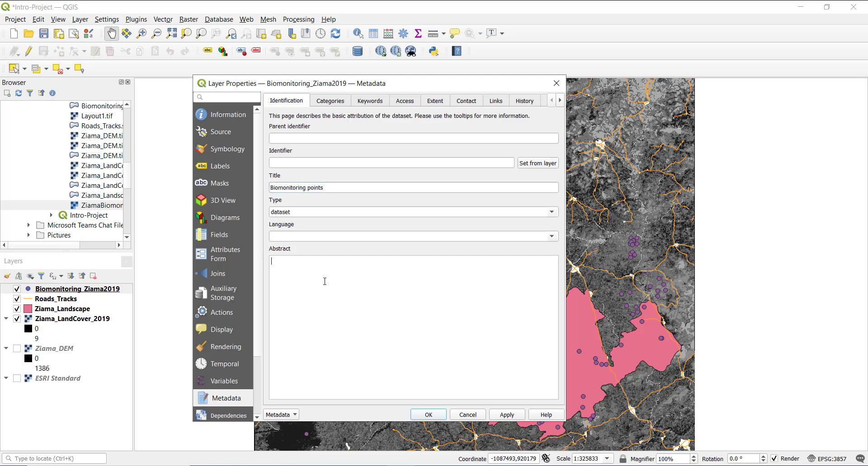
{"action": "type", "text": "Locations of biomon"}
{"action": "key", "text": "BackSpace"}
{"action": "type", "text": "onitoring points of species withi"}
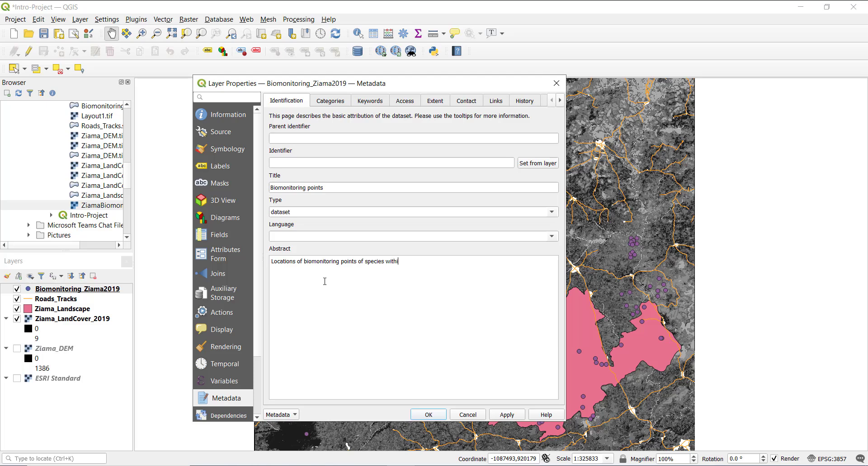
{"action": "type", "text": "n and nearby the Ziama Protected Area. Collec"}
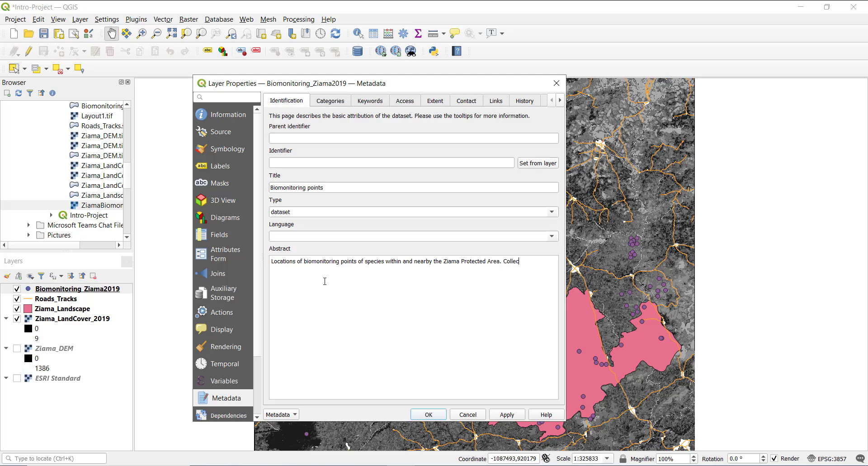
Step: Finish the abstract with "Collected from the 14/01/19 to 23/01/20. XY coordinates of the locations are given, as well as species and type of indication." and apply
{"action": "type", "text": "ted from the 14/01/19 to 23/01/20. XY coordinates of the"}
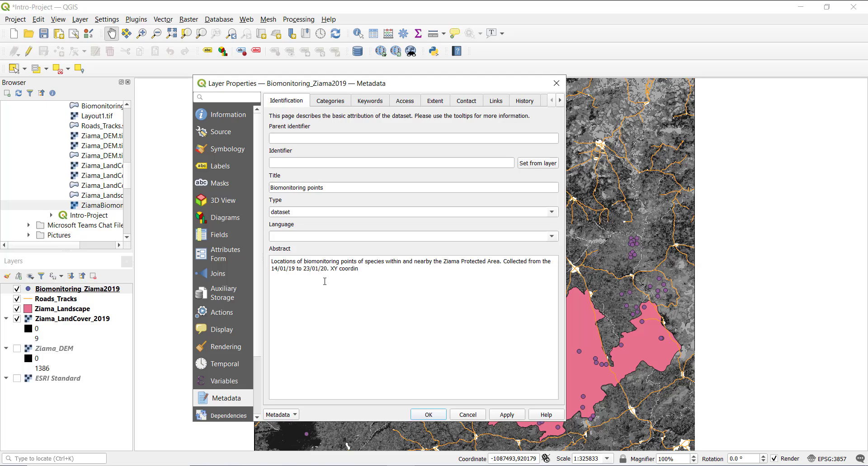
{"action": "type", "text": "ocations are given, as well as species"}
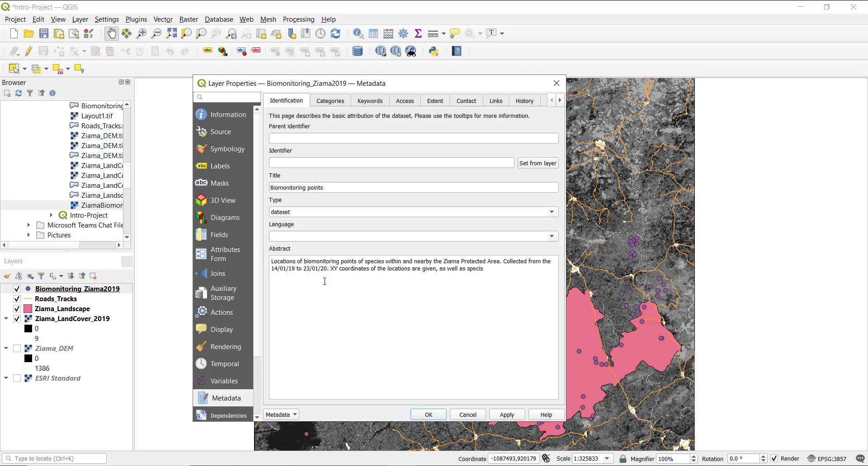
{"action": "key", "text": "BackSpace"}
{"action": "type", "text": "es and type of indication."}
{"action": "left_click", "coordinate": [505, 415]}
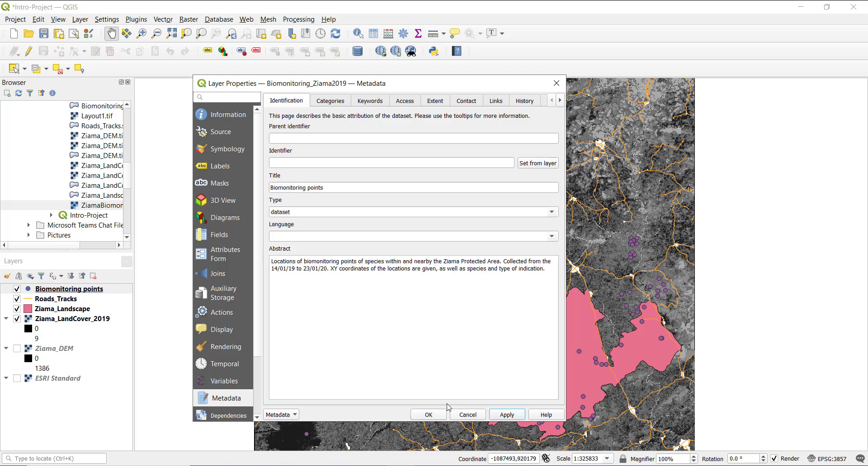
{"action": "left_click", "coordinate": [428, 416]}
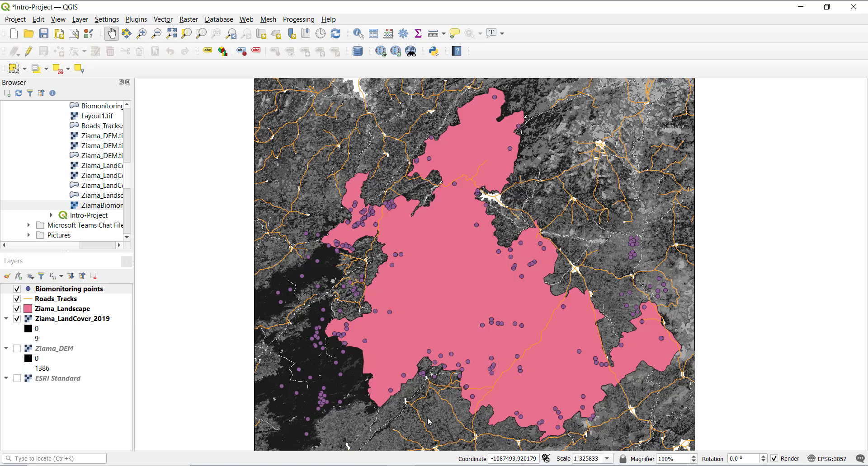